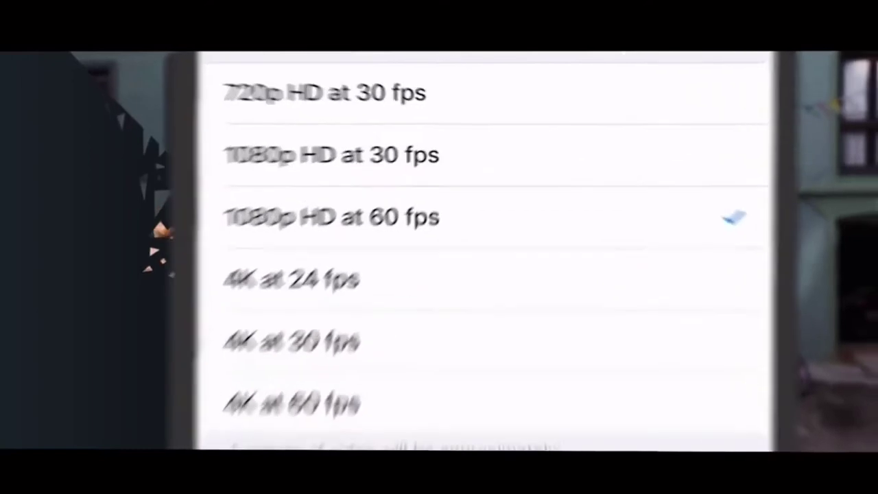
# Try the 1080p and 4K Record Video options, settling on 1080p HD at 60 fps.
pyautogui.click(439, 98)
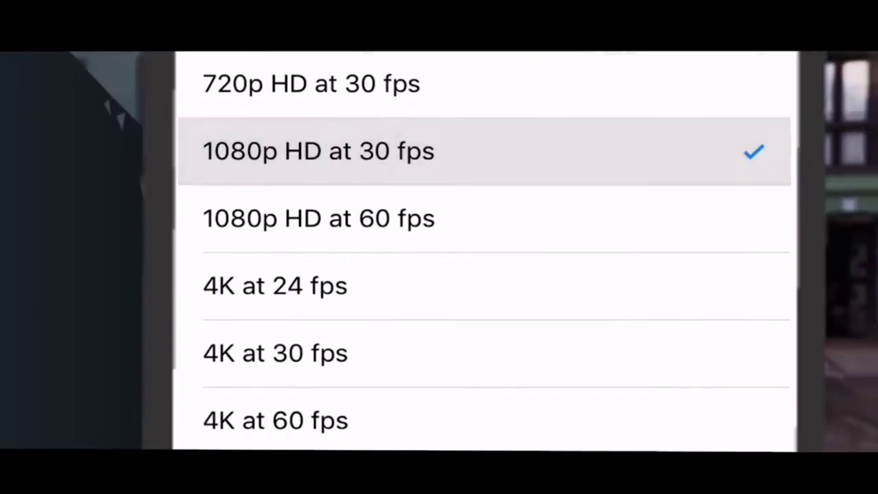
pyautogui.click(319, 218)
pyautogui.click(275, 358)
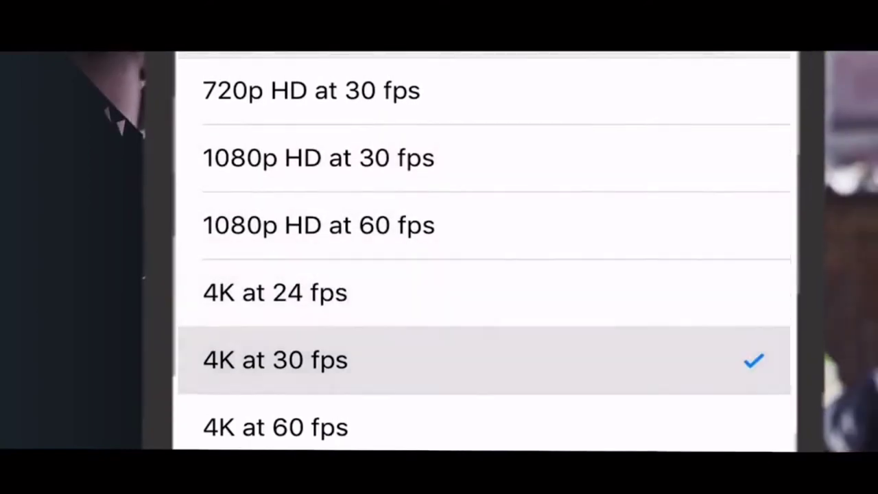
pyautogui.click(275, 425)
pyautogui.click(319, 224)
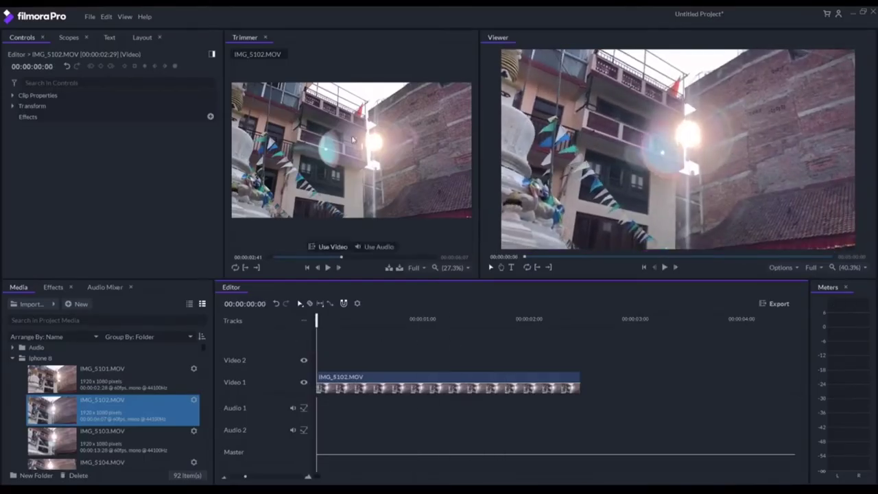
# Widen the program preview and heighten the timeline, then open the Tut project from the media list.
pyautogui.moveTo(483, 216); pyautogui.dragTo(437, 218)
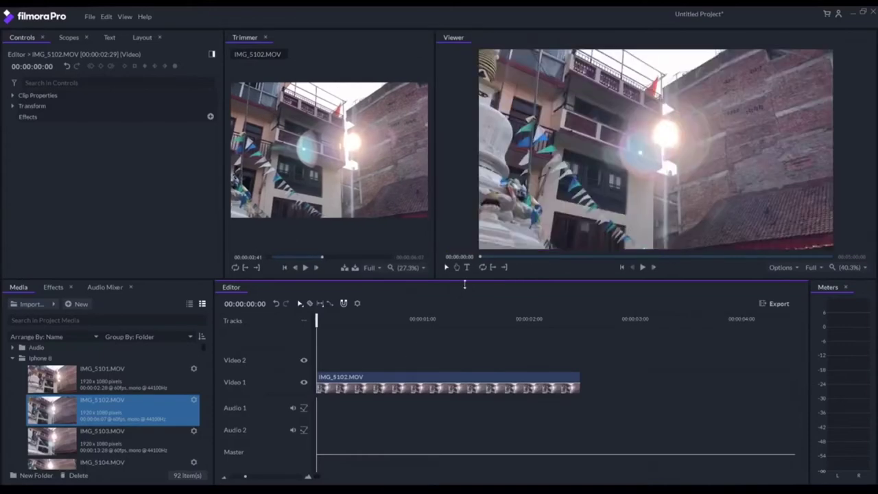
pyautogui.moveTo(464, 283); pyautogui.dragTo(464, 272)
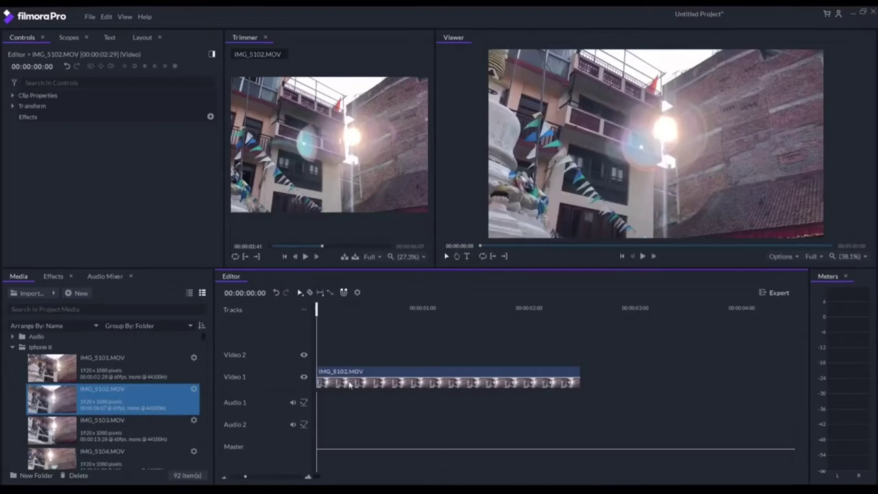
pyautogui.click(373, 386)
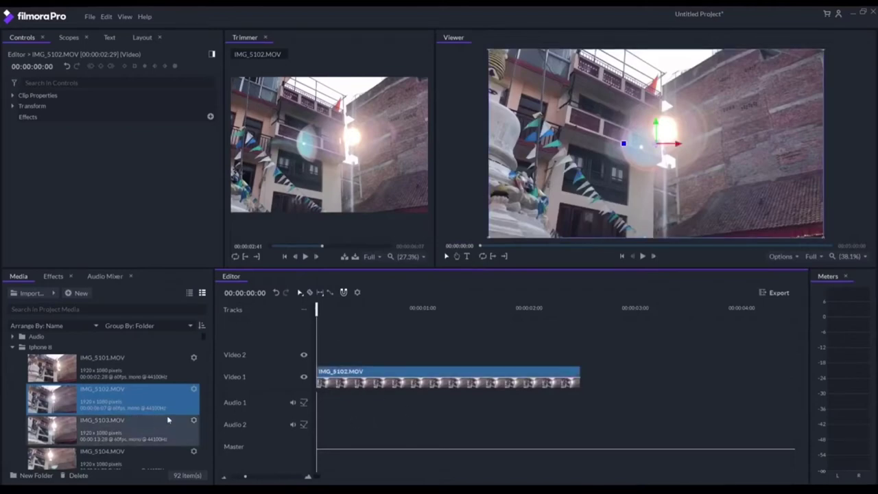
pyautogui.click(205, 343)
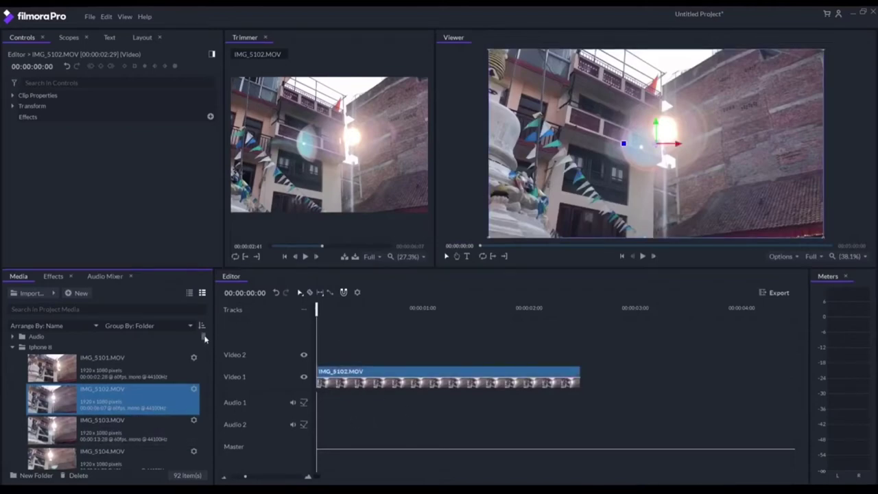
pyautogui.moveTo(205, 338); pyautogui.dragTo(205, 359)
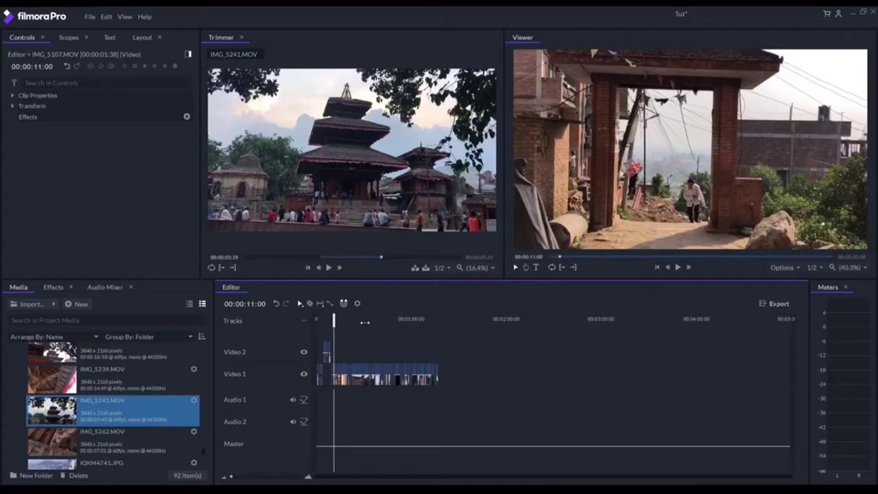
# Zoom the timeline and scrub through the opening montage shots up to 00:00:05:46.
pyautogui.click(359, 320)
pyautogui.scroll(5, 364, 377)
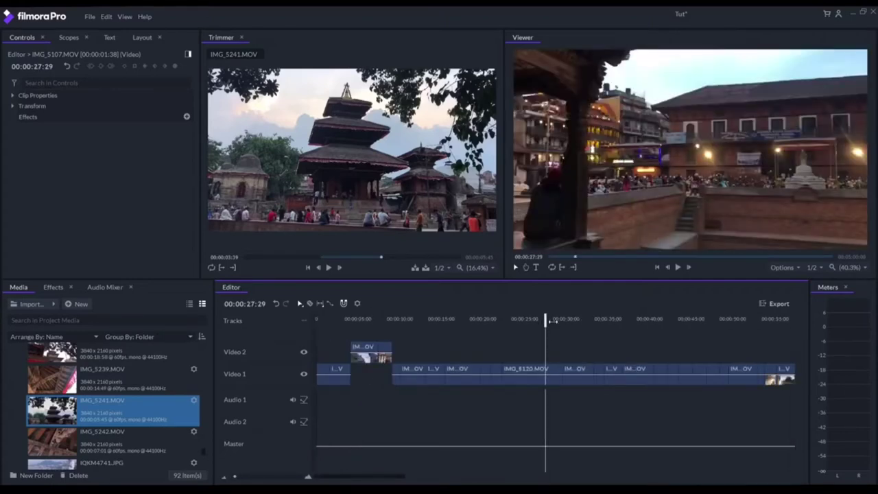
pyautogui.moveTo(545, 320); pyautogui.dragTo(506, 320)
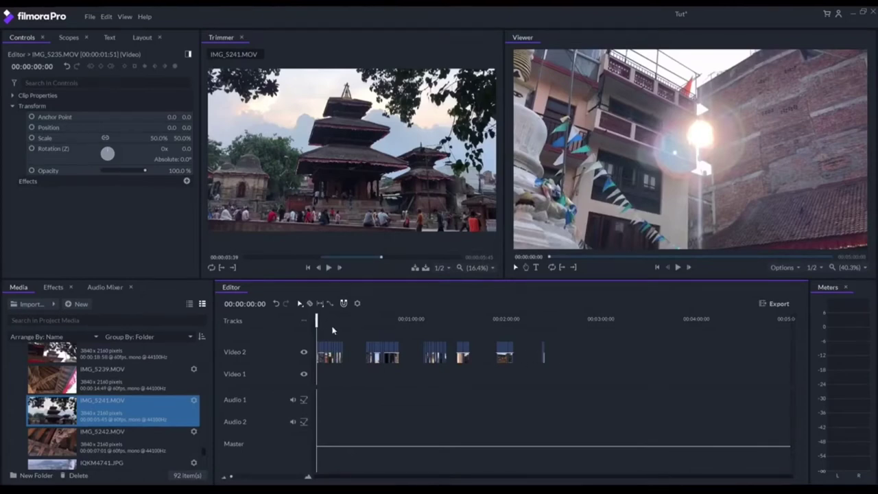
pyautogui.scroll(5, 328, 339)
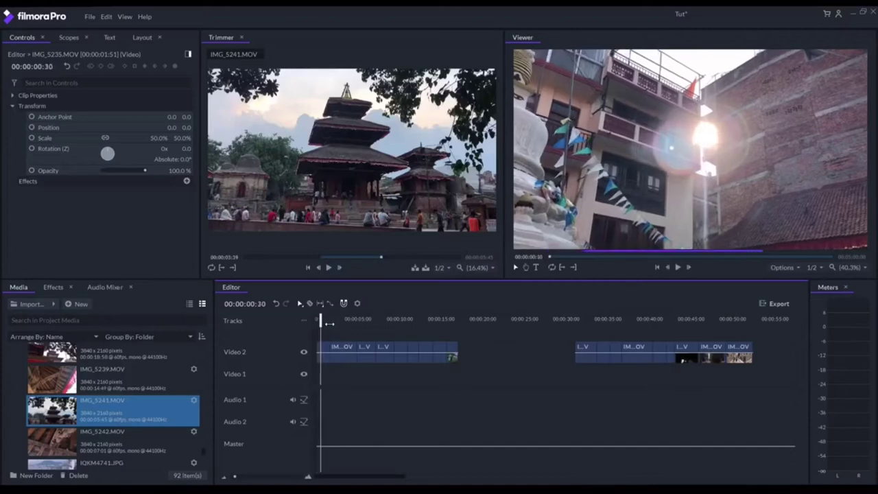
pyautogui.moveTo(316, 320); pyautogui.dragTo(424, 338)
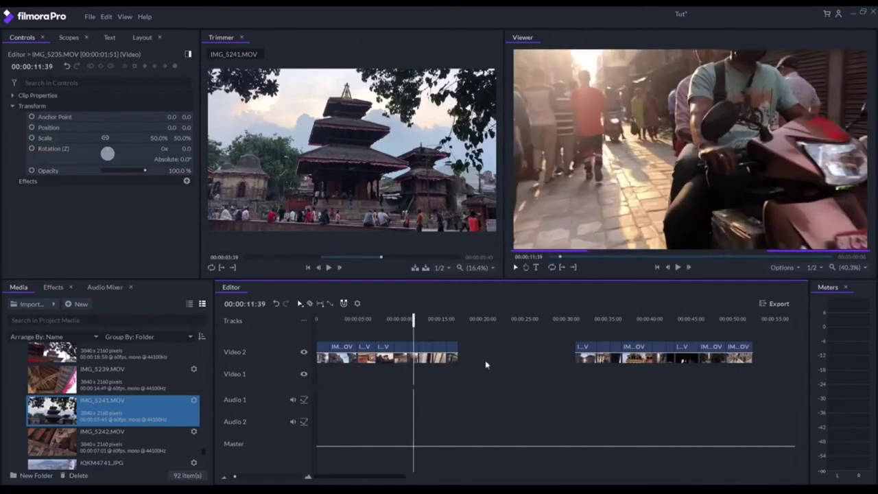
pyautogui.moveTo(315, 321); pyautogui.dragTo(389, 334)
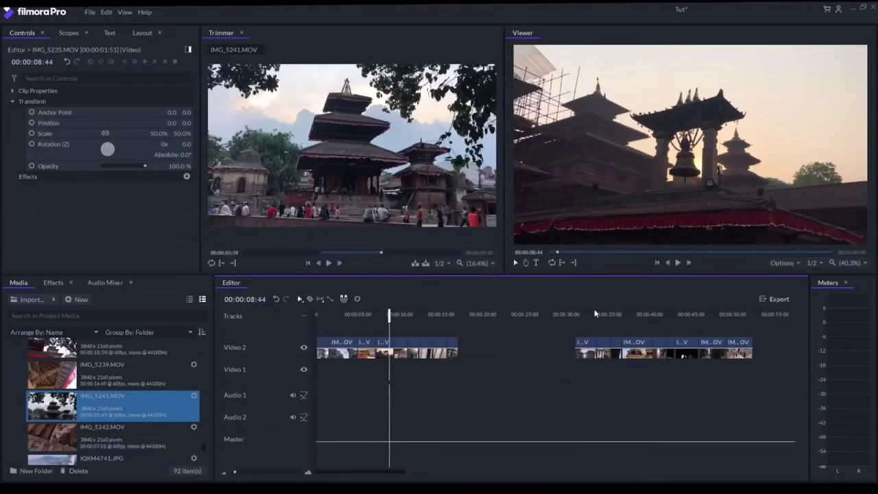
# Preview the later clip groups around 00:00:31–00:00:35 and between 1:12 and 1:15.
pyautogui.moveTo(584, 315); pyautogui.dragTo(614, 325)
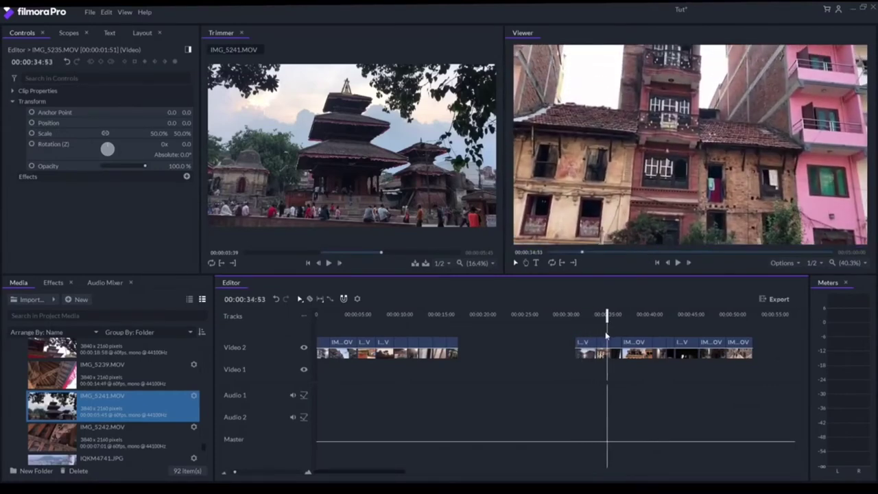
pyautogui.moveTo(611, 320)
pyautogui.mouseDown()
pyautogui.moveTo(602, 321)
pyautogui.moveTo(609, 328)
pyautogui.mouseUp()
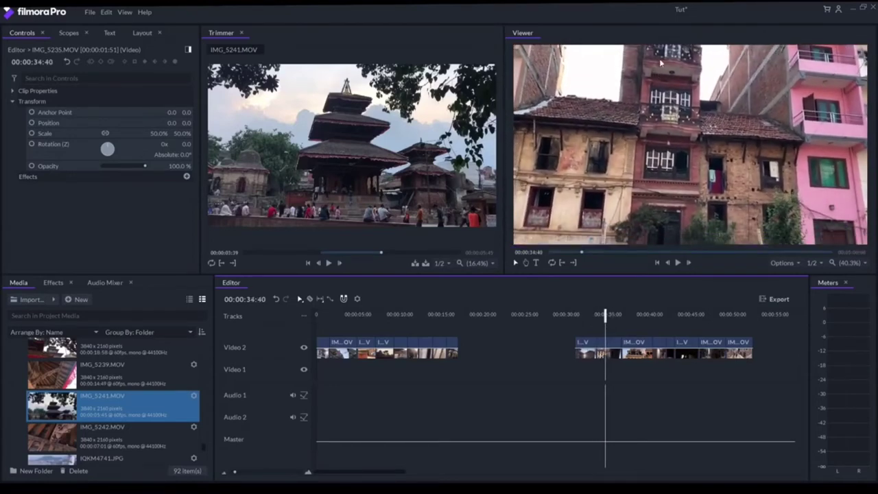
pyautogui.moveTo(611, 317)
pyautogui.mouseDown()
pyautogui.moveTo(676, 329)
pyautogui.moveTo(596, 322)
pyautogui.moveTo(594, 314)
pyautogui.mouseUp()
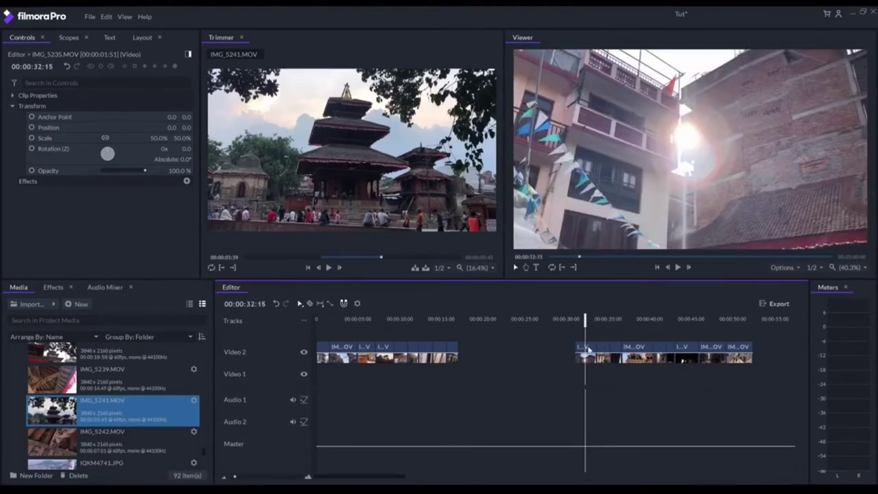
pyautogui.moveTo(590, 321)
pyautogui.mouseDown()
pyautogui.moveTo(602, 322)
pyautogui.moveTo(589, 323)
pyautogui.mouseUp()
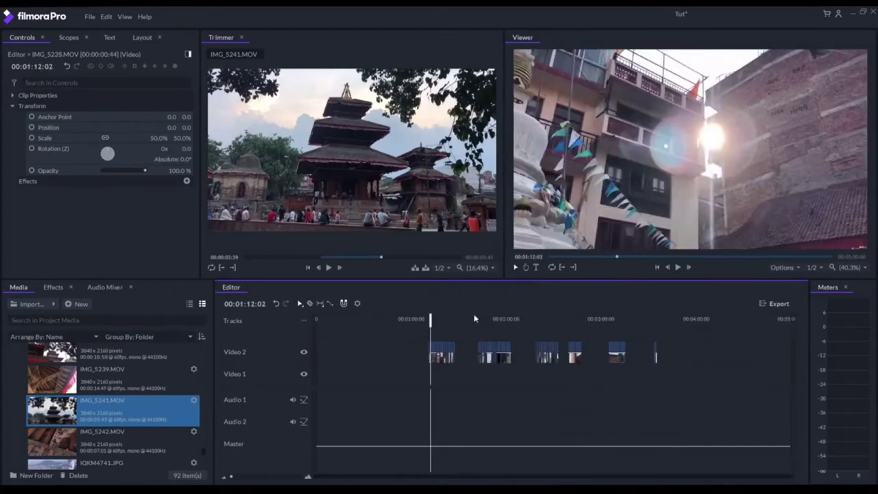
pyautogui.moveTo(440, 320)
pyautogui.mouseDown()
pyautogui.moveTo(433, 320)
pyautogui.moveTo(450, 328)
pyautogui.mouseUp()
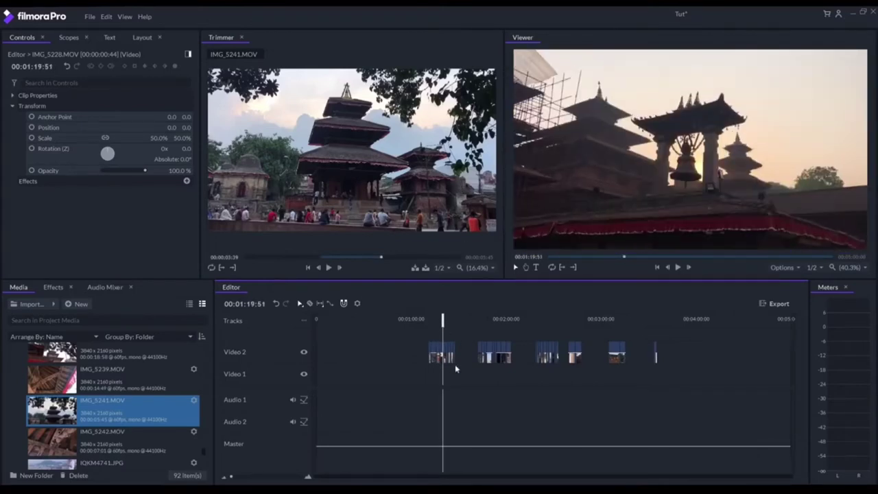
# Preview the temple clip, then move it on Video 1 to start at 00:00:02:25.
pyautogui.scroll(5, 445, 355)
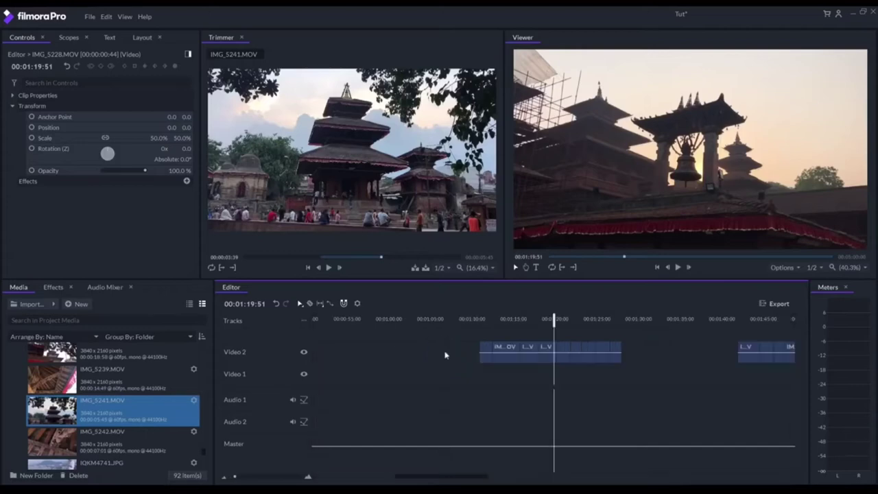
pyautogui.moveTo(563, 328); pyautogui.dragTo(540, 320)
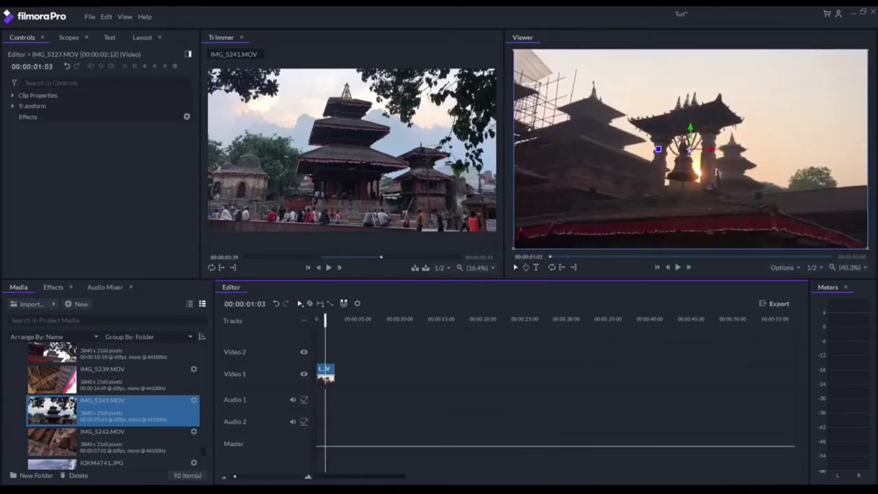
pyautogui.press('space')
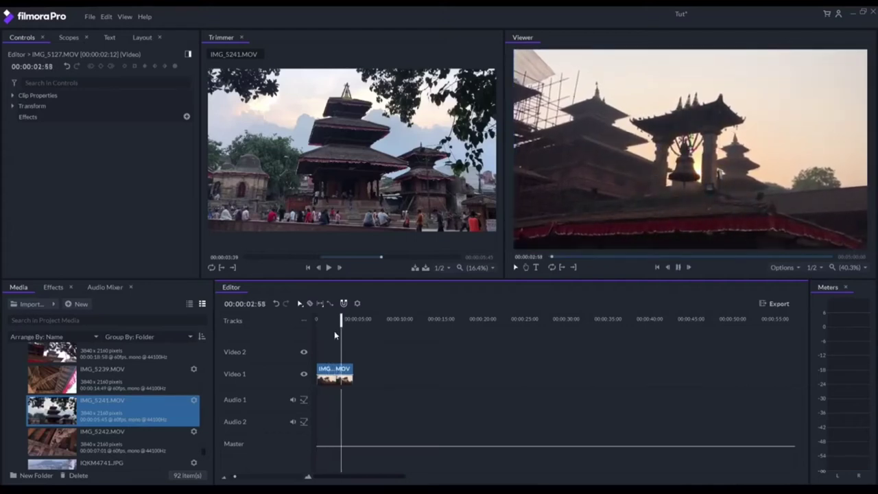
pyautogui.press('space')
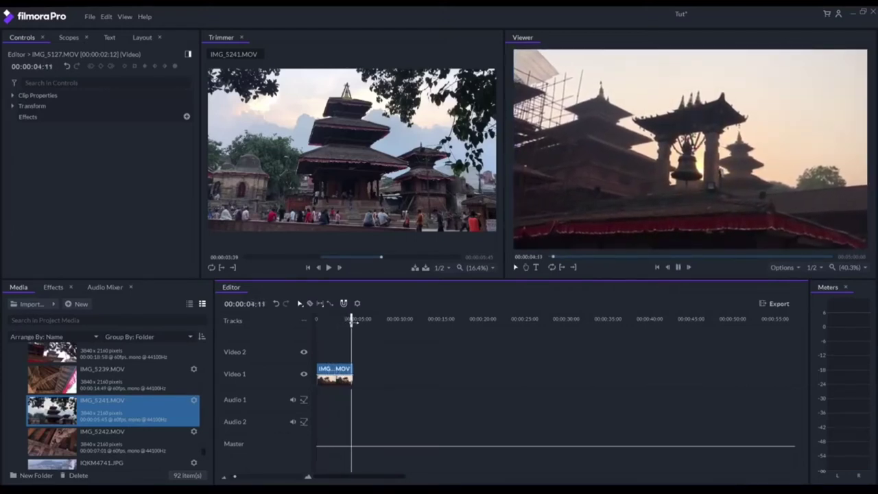
pyautogui.click(319, 321)
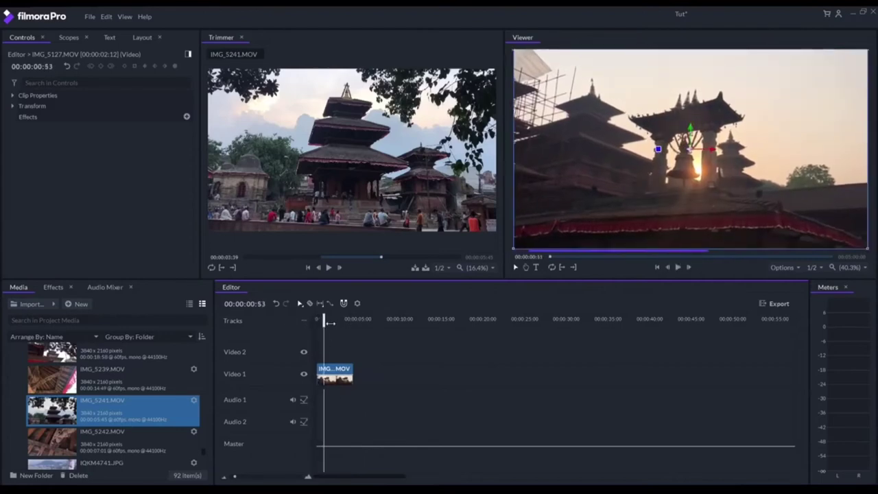
pyautogui.moveTo(324, 374); pyautogui.dragTo(331, 373)
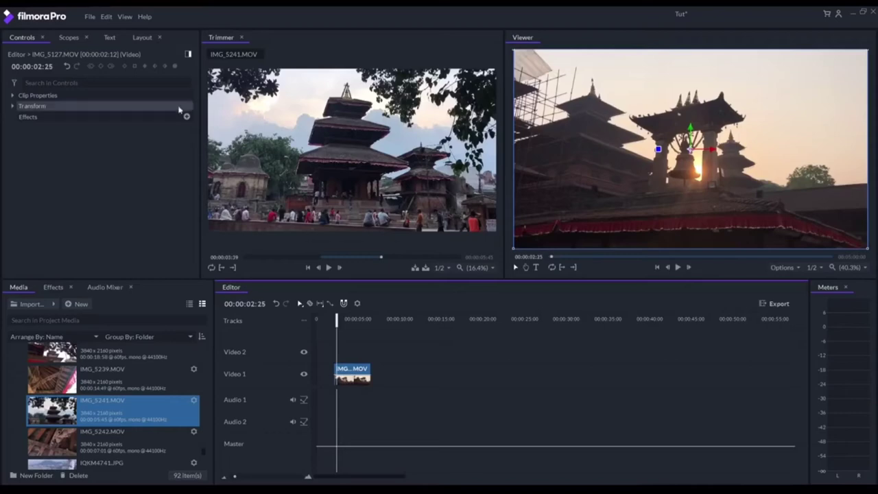
# Set IMG_5127.MOV's Transform Opacity to 0% and keyframe it at 00:00:02:08.
pyautogui.click(12, 106)
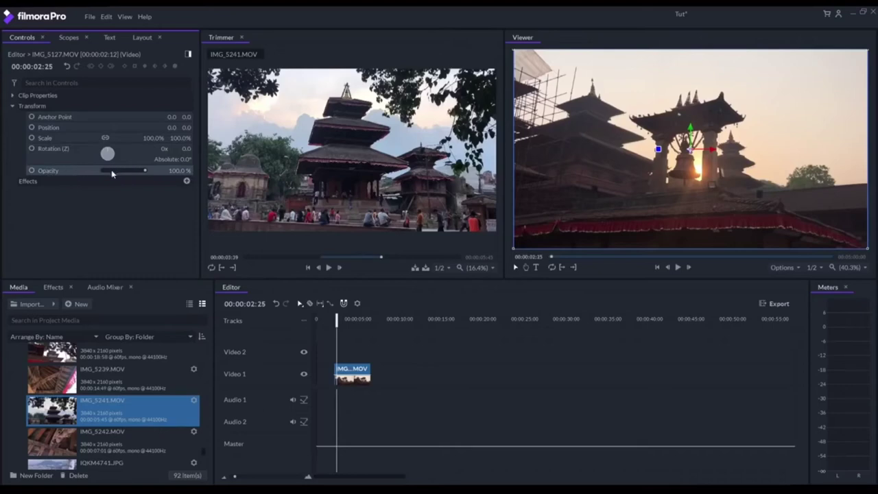
pyautogui.click(56, 171)
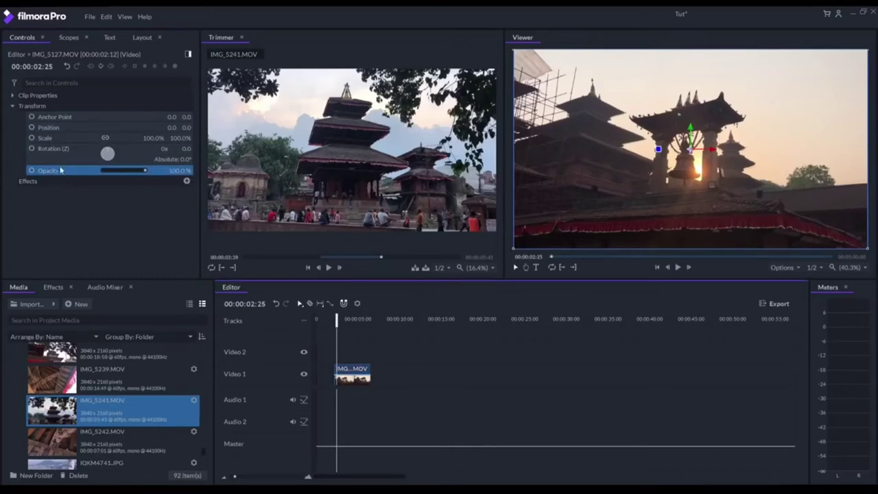
pyautogui.click(65, 173)
pyautogui.scroll(5, 359, 370)
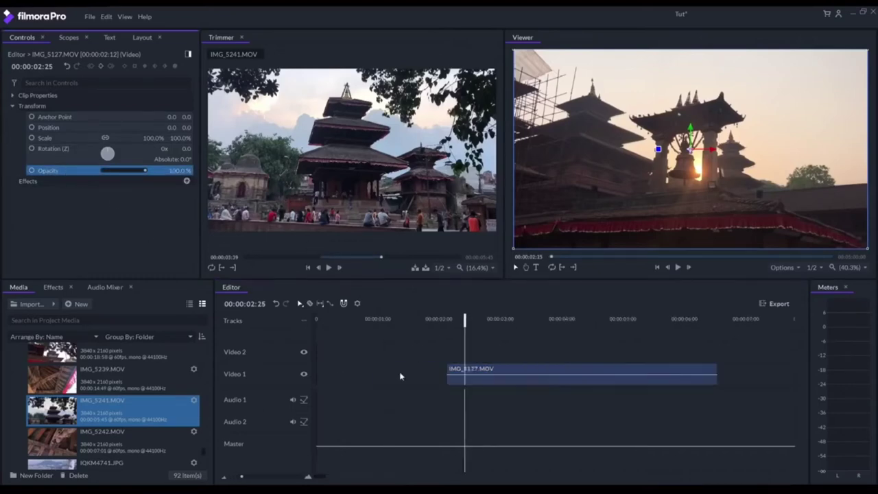
pyautogui.moveTo(557, 321); pyautogui.dragTo(525, 321)
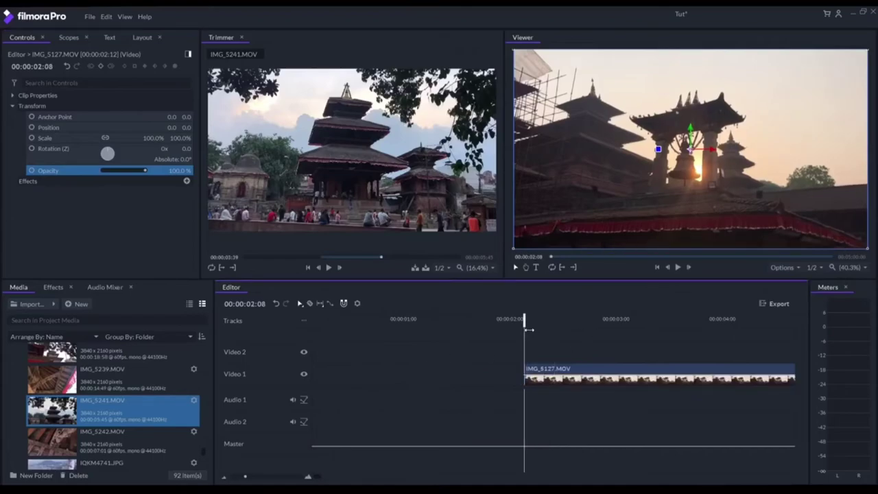
pyautogui.moveTo(252, 163); pyautogui.dragTo(190, 159)
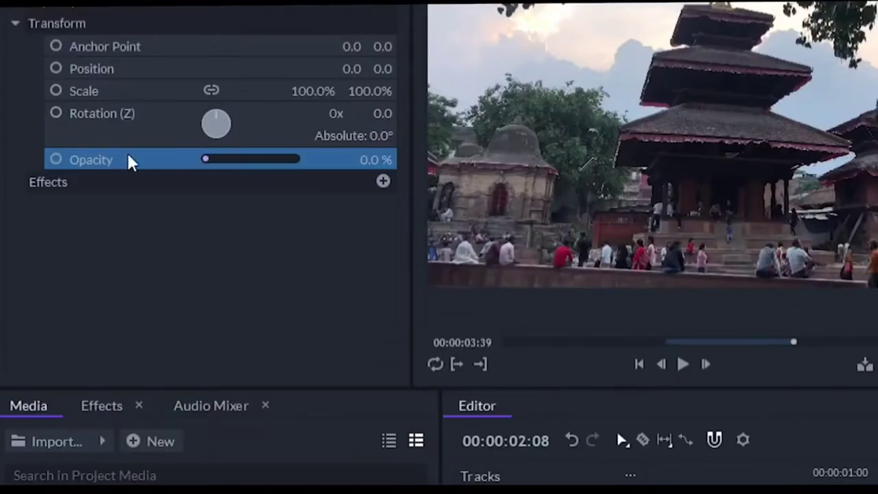
pyautogui.click(55, 160)
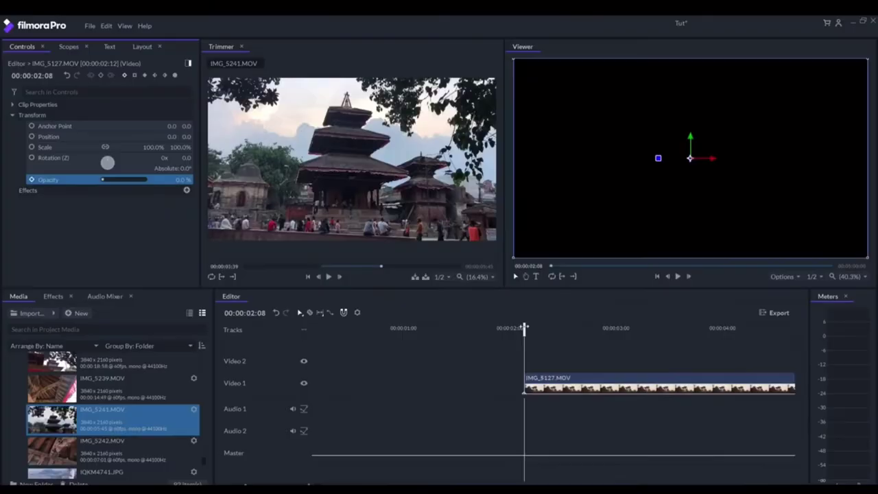
# Set Opacity to 100% at 00:00:02:30 and play back the fade-in.
pyautogui.moveTo(533, 331); pyautogui.dragTo(572, 335)
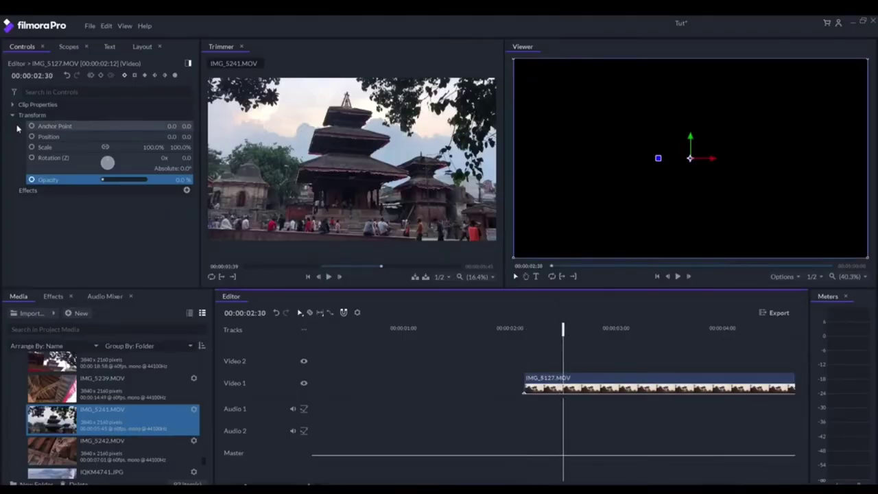
pyautogui.click(142, 180)
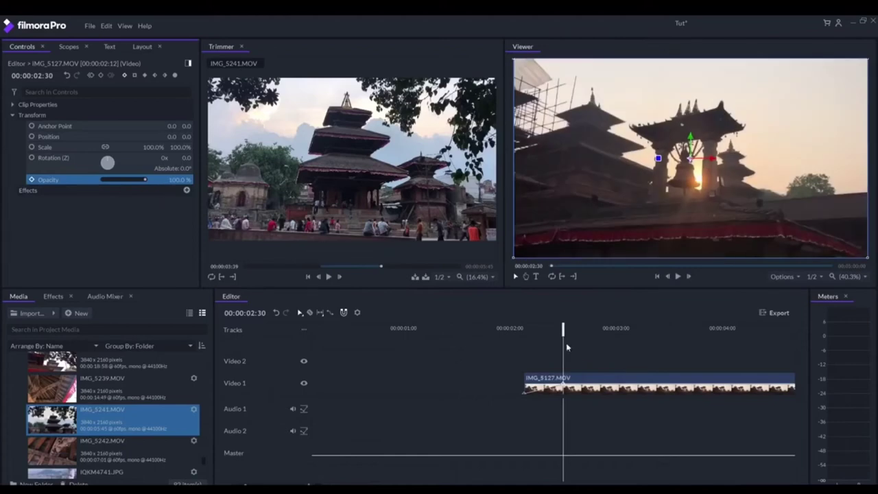
pyautogui.moveTo(563, 331); pyautogui.dragTo(484, 354)
pyautogui.press('space')
pyautogui.press('space')
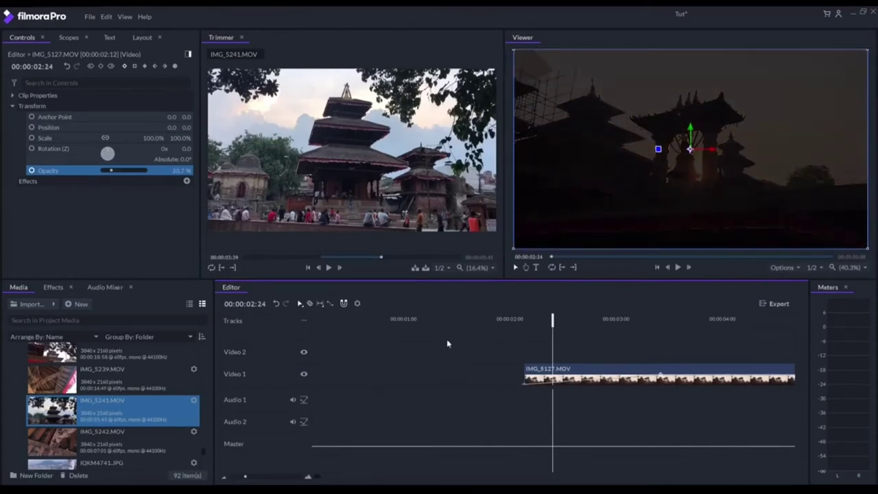
# Replay the fade-in and the section around the gap near 10:00.
pyautogui.moveTo(550, 319); pyautogui.dragTo(503, 320)
pyautogui.press('space')
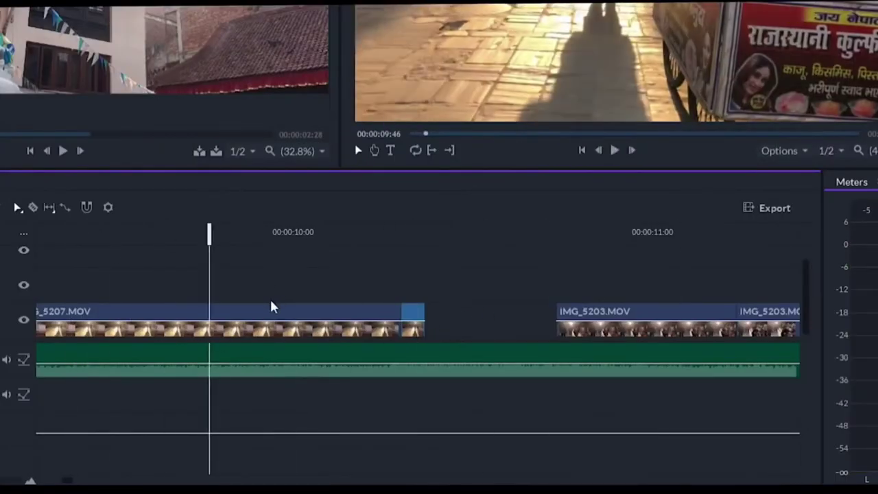
pyautogui.click(160, 231)
pyautogui.press('space')
pyautogui.press('space')
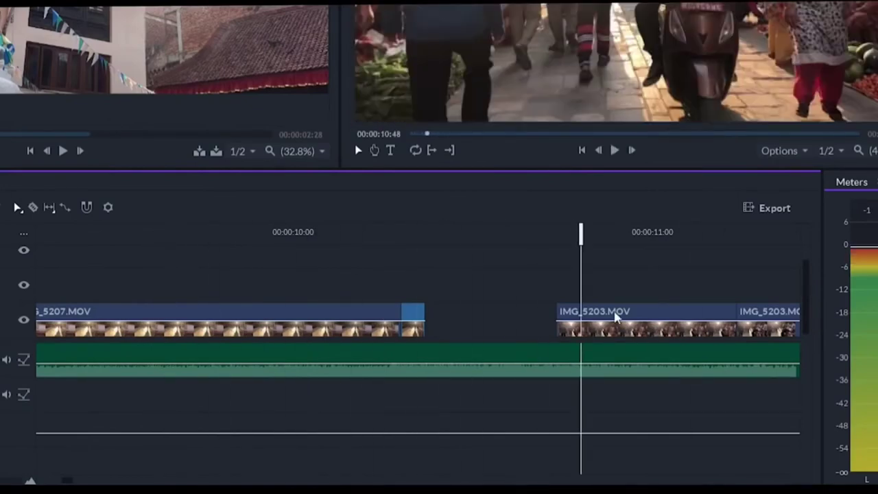
# Drag IMG_5203.MOV left against IMG_5207.MOV and replay the cut from 10:00.
pyautogui.moveTo(615, 315); pyautogui.dragTo(482, 317)
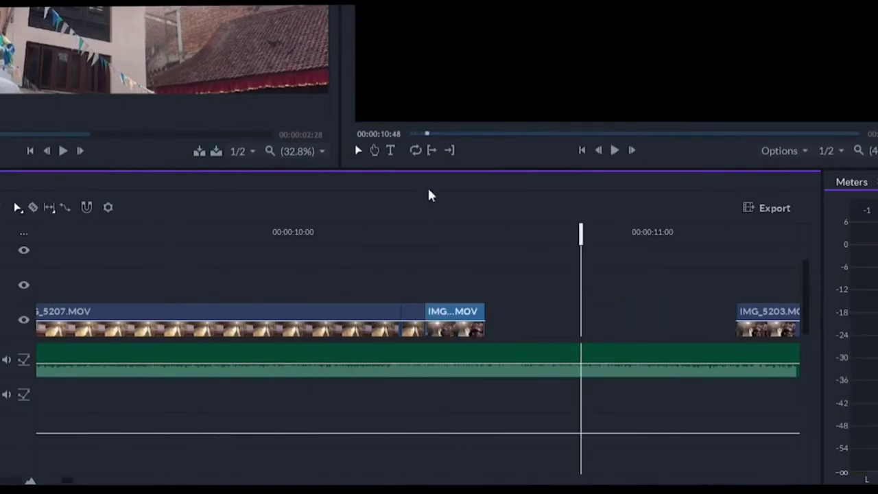
pyautogui.press('space')
pyautogui.click(301, 232)
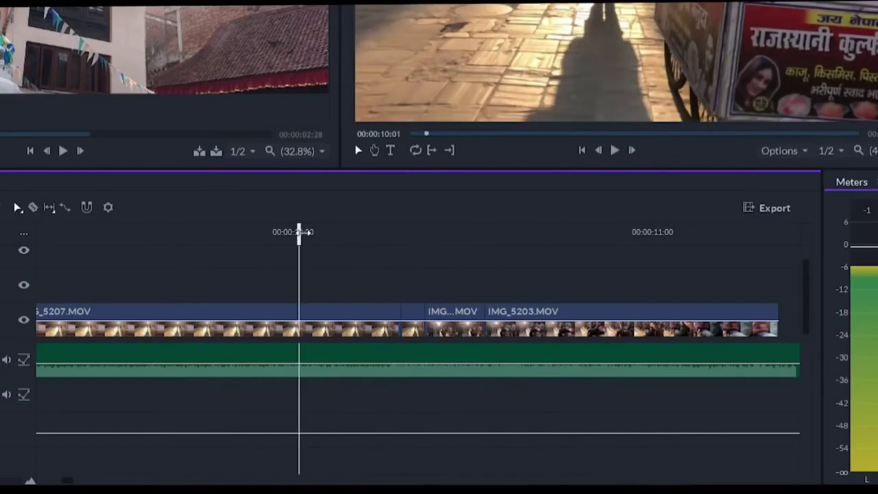
pyautogui.click(302, 232)
pyautogui.click(304, 232)
pyautogui.click(304, 231)
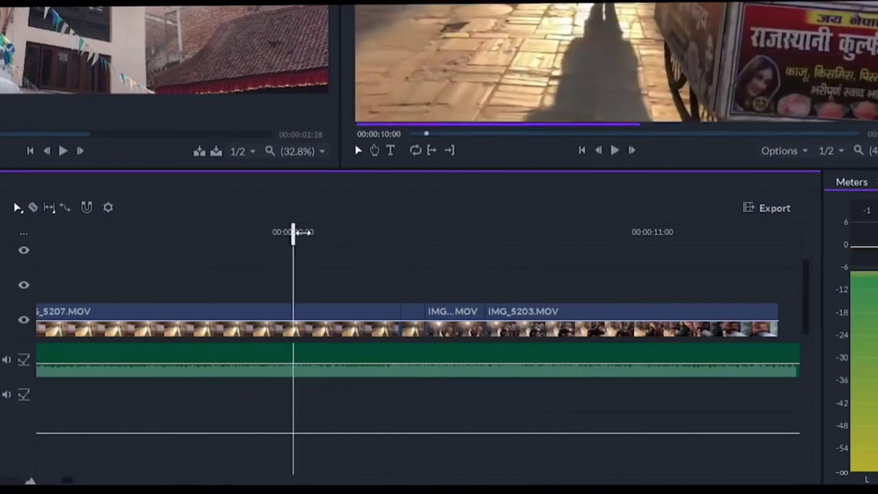
pyautogui.click(452, 320)
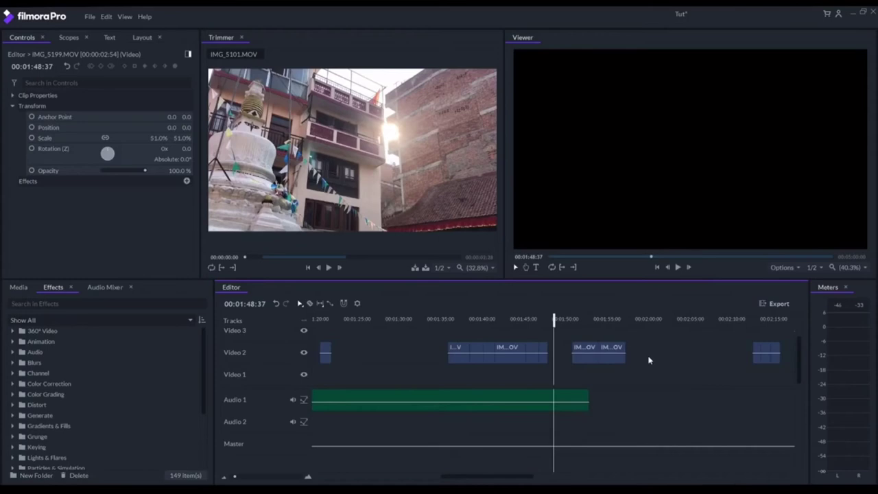
# Zoom out, nudge IMG_5199.MOV five frames earlier, and play it back.
pyautogui.scroll(-5, 649, 360)
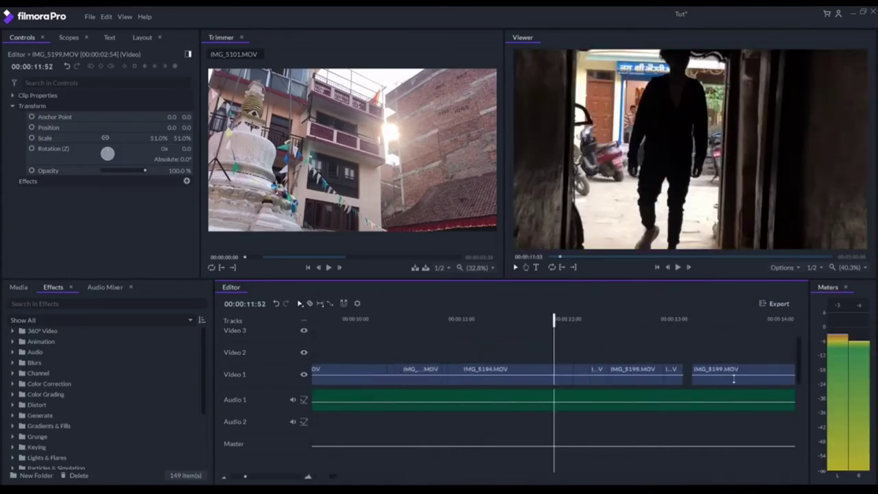
pyautogui.moveTo(733, 372); pyautogui.dragTo(721, 372)
pyautogui.press('space')
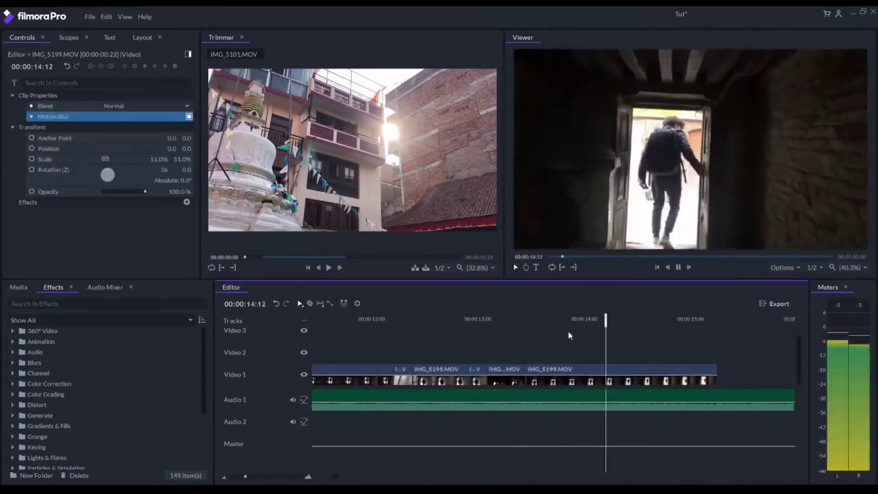
pyautogui.scroll(-5, 382, 329)
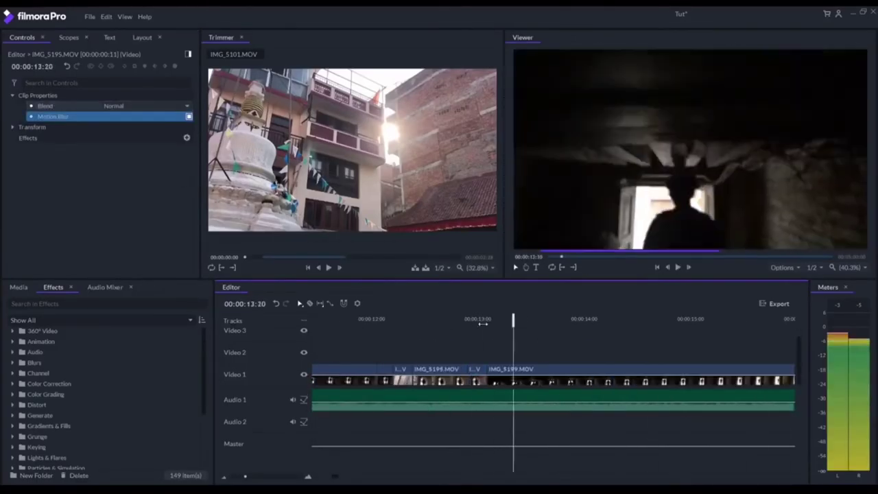
# Trim the end of IMG_5199.MOV back to about 00:00:13:30 and review it.
pyautogui.moveTo(483, 321); pyautogui.dragTo(531, 321)
pyautogui.click(532, 373)
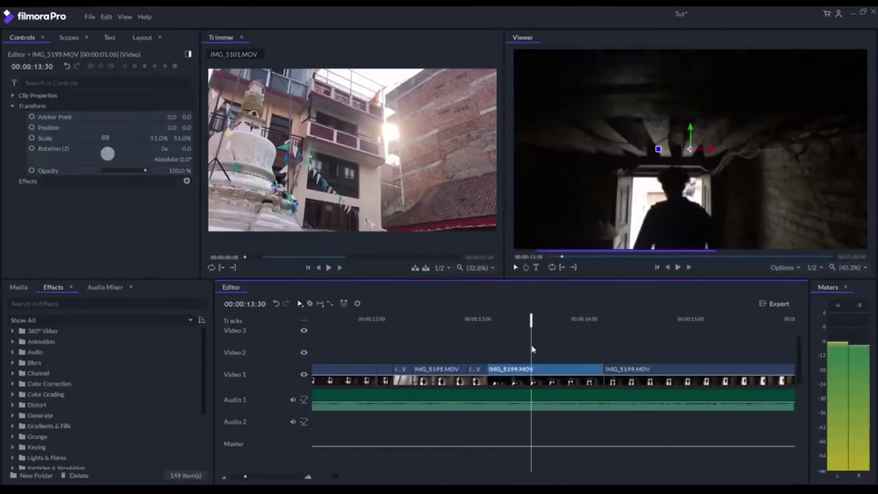
pyautogui.moveTo(603, 373); pyautogui.dragTo(524, 374)
pyautogui.moveTo(517, 321); pyautogui.dragTo(602, 323)
# Move a Video 2 clip slightly earlier and extend IMG_5135.MOV's start ten frames.
pyautogui.scroll(-3, 604, 320)
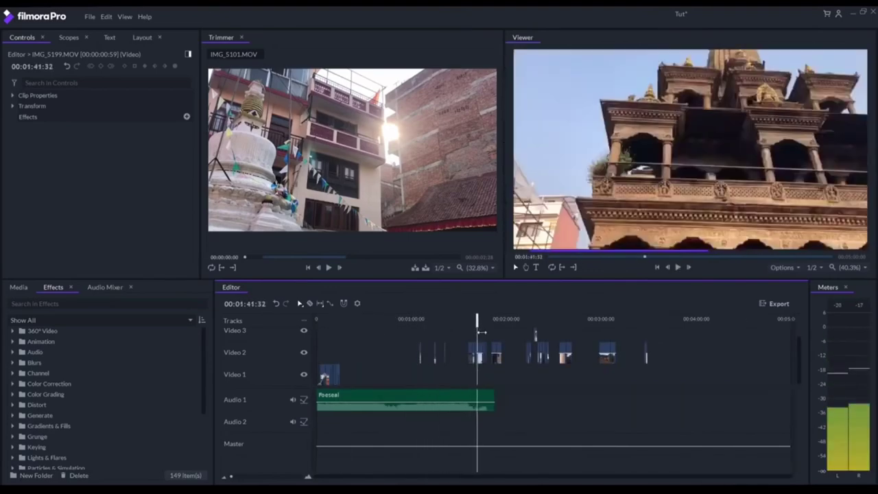
pyautogui.moveTo(685, 355); pyautogui.dragTo(637, 359)
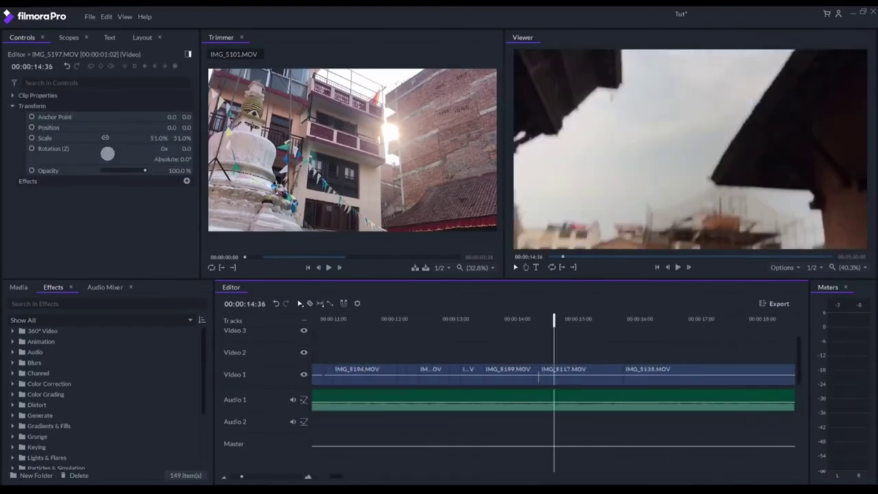
pyautogui.click(542, 374)
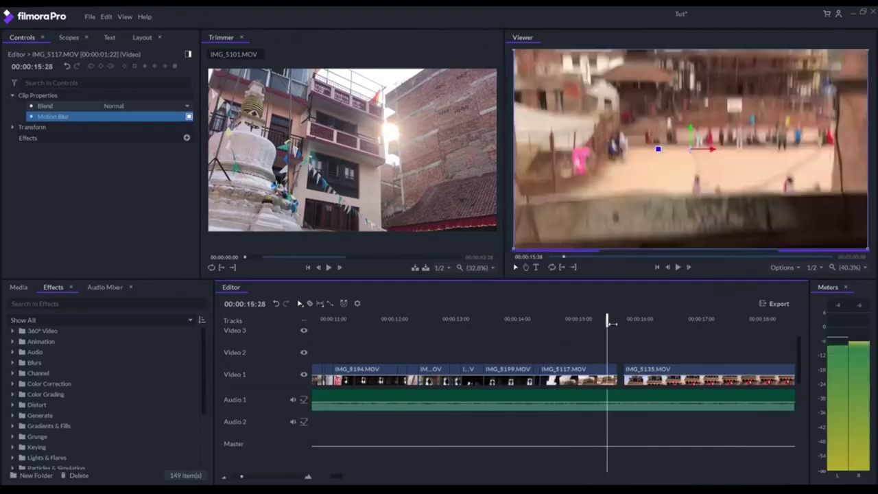